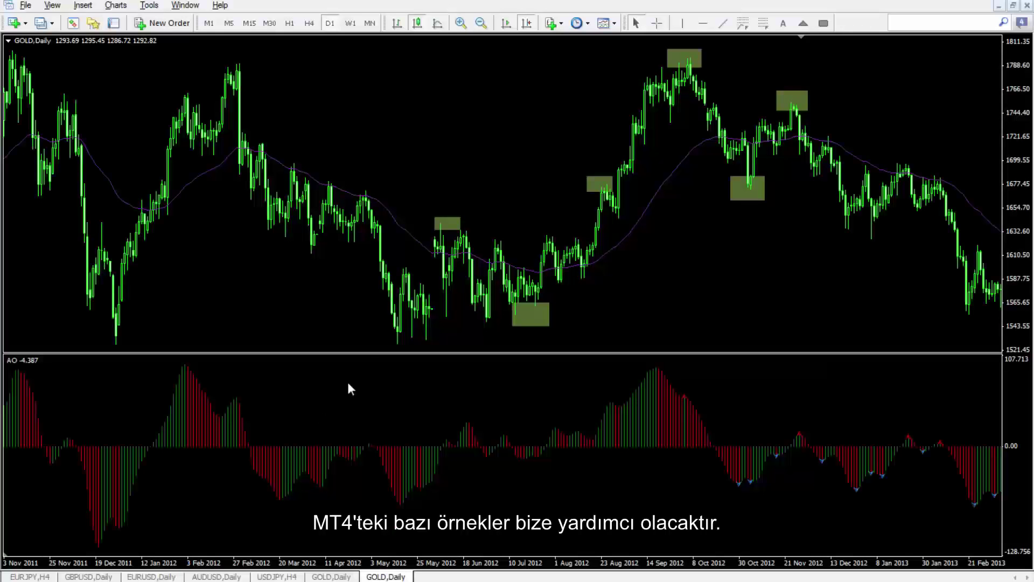
Add Andrews' Pitchfork to the drawing toolbar through Customize, placed right after Rectangle
{"action": "scroll", "coordinate": [368, 354], "scroll_direction": "down", "scroll_amount": 5}
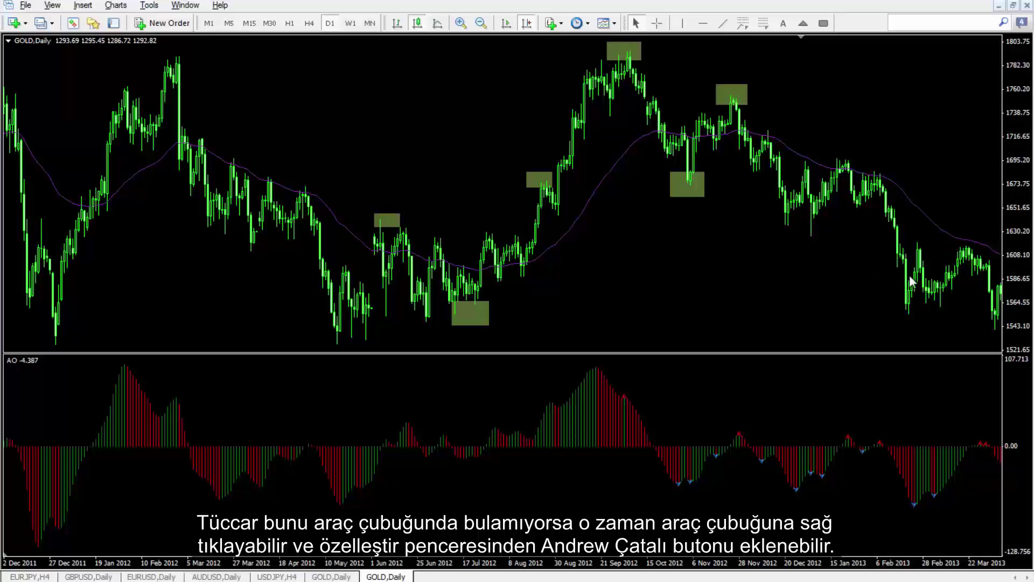
{"action": "scroll", "coordinate": [863, 226], "scroll_direction": "up", "scroll_amount": 3}
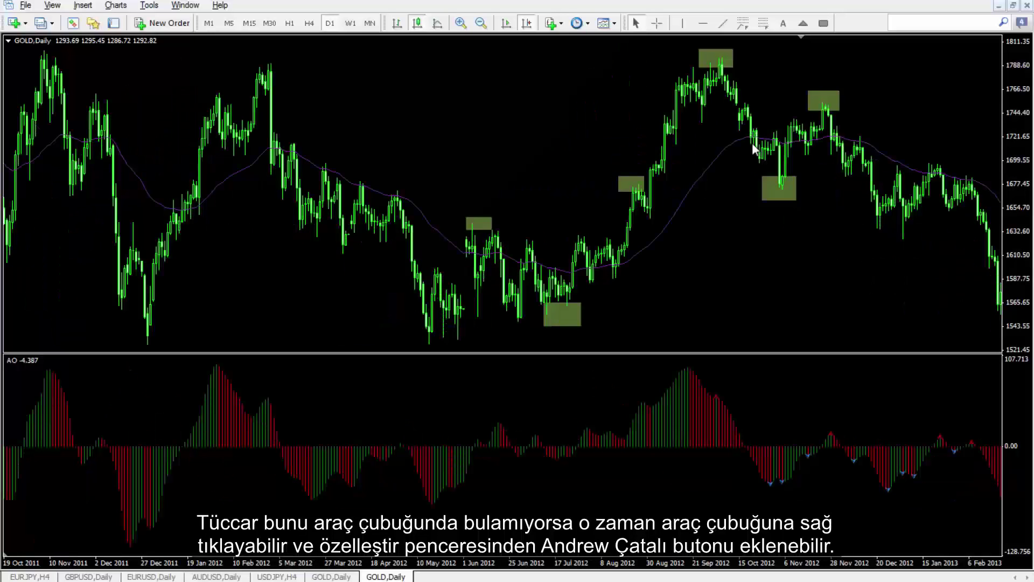
{"action": "right_click", "coordinate": [745, 25]}
{"action": "left_click", "coordinate": [781, 111]}
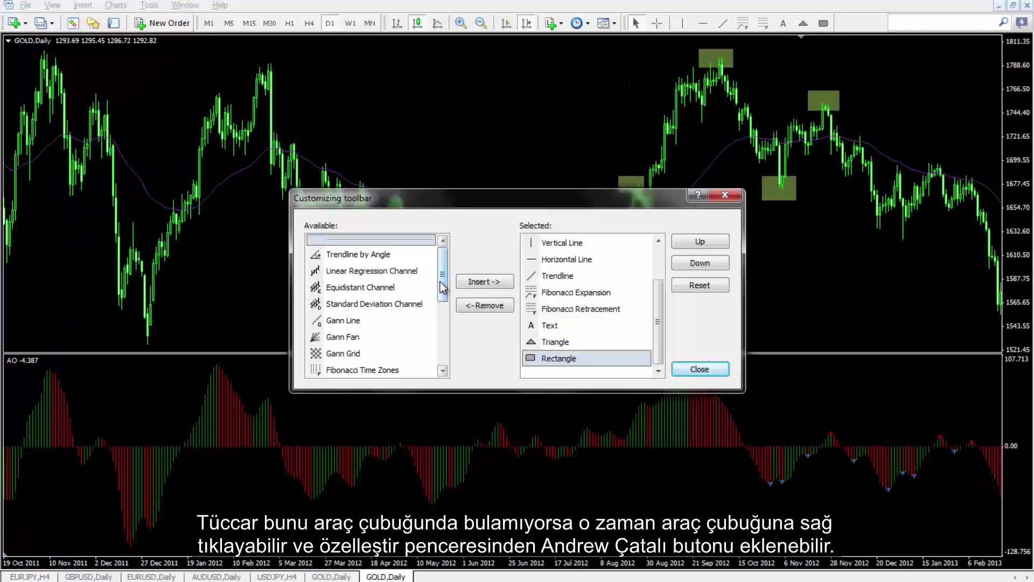
{"action": "left_click_drag", "start_coordinate": [443, 285], "coordinate": [435, 357]}
{"action": "left_click", "coordinate": [370, 310]}
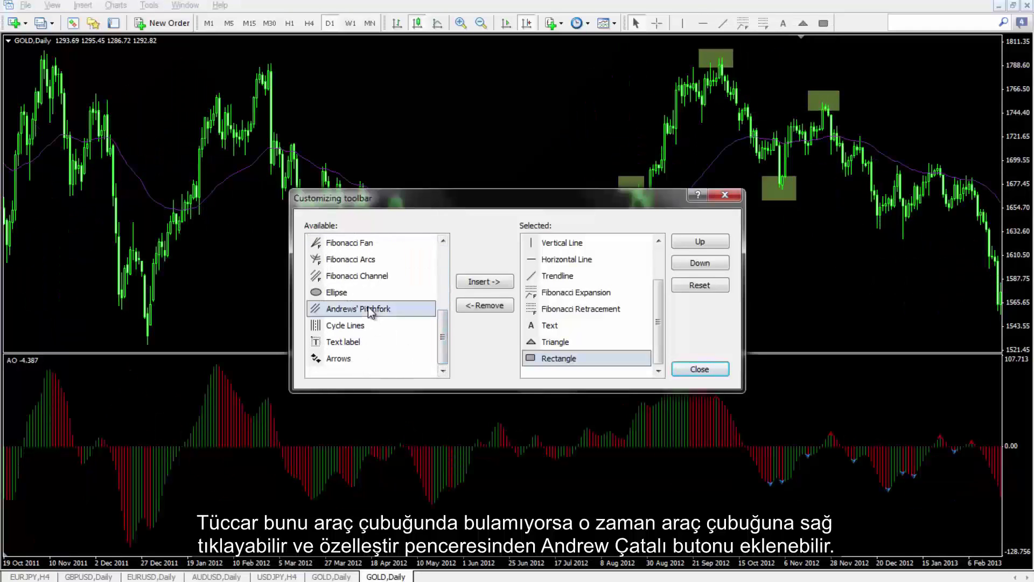
{"action": "left_click", "coordinate": [469, 284]}
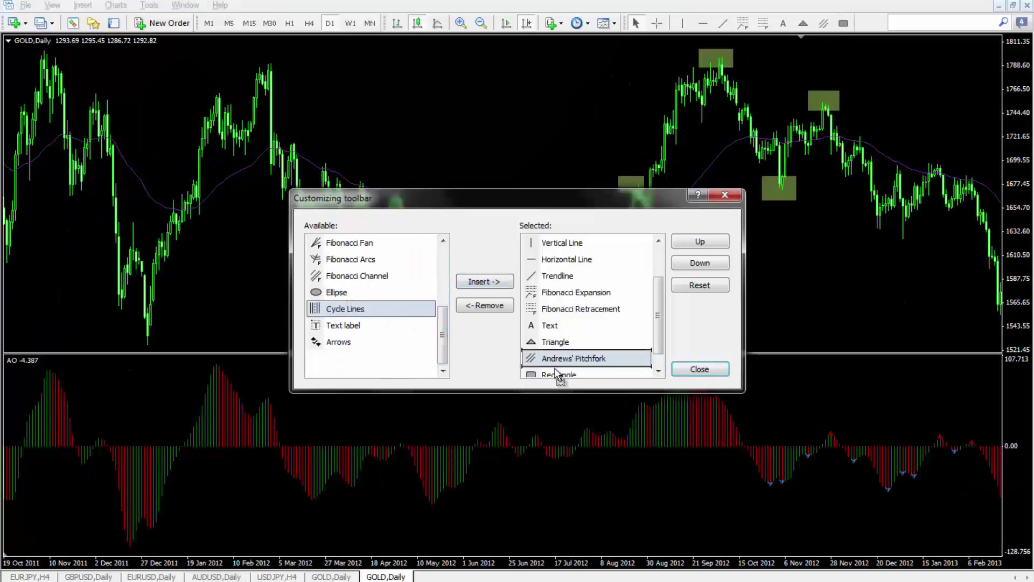
{"action": "scroll", "coordinate": [560, 377], "scroll_direction": "down", "scroll_amount": 1}
{"action": "left_click", "coordinate": [700, 263]}
{"action": "left_click", "coordinate": [700, 369]}
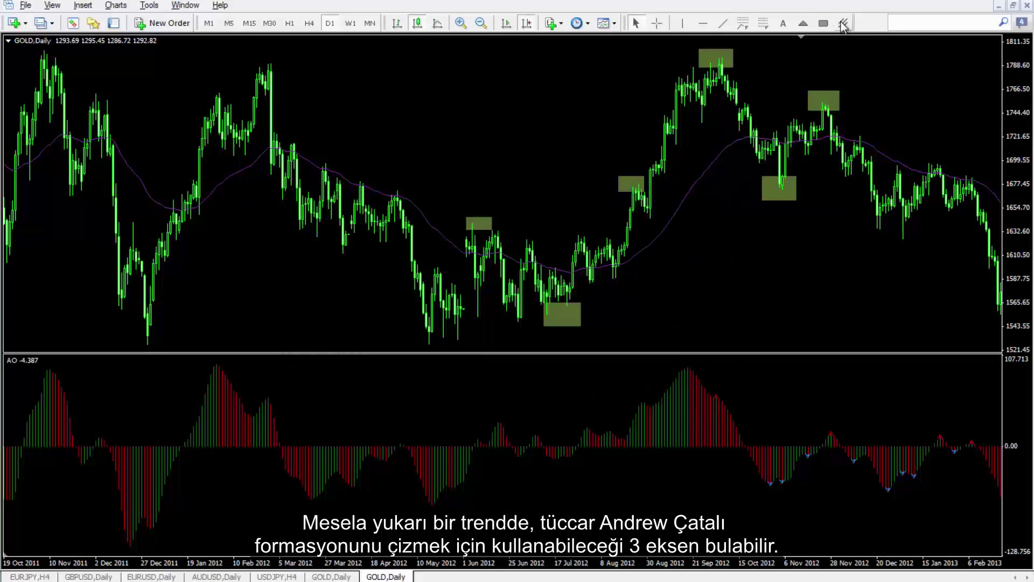
Draw a pitchfork through the late-June 2011 low, September peak and late-September low
{"action": "scroll", "coordinate": [577, 176], "scroll_direction": "down", "scroll_amount": 10}
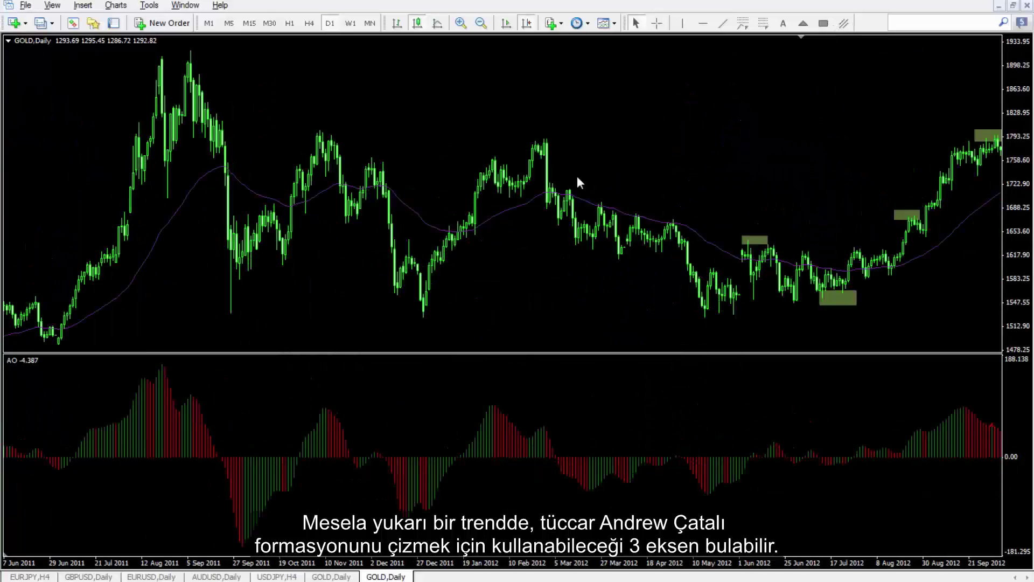
{"action": "scroll", "coordinate": [577, 175], "scroll_direction": "down", "scroll_amount": 8}
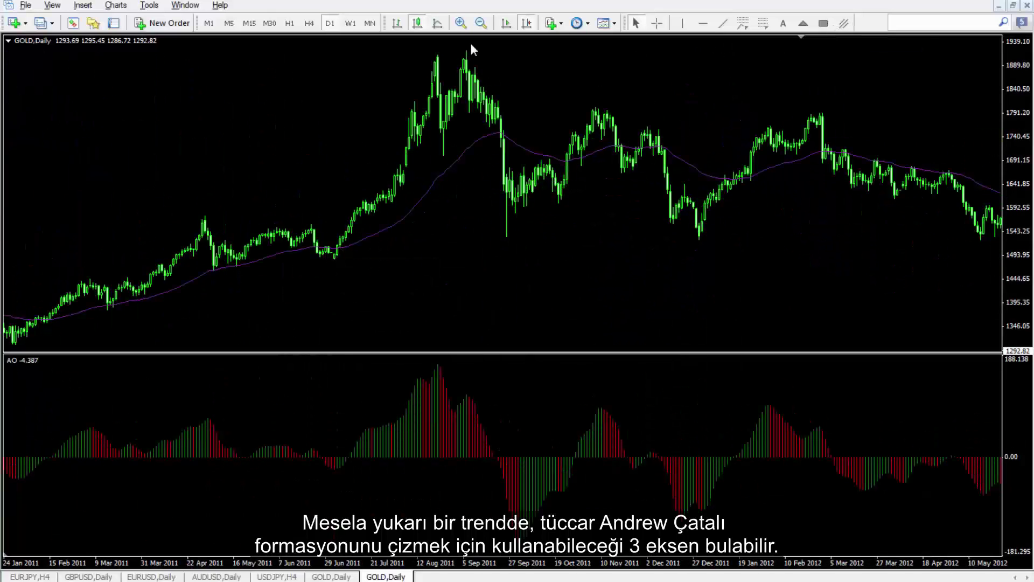
{"action": "left_click", "coordinate": [844, 23]}
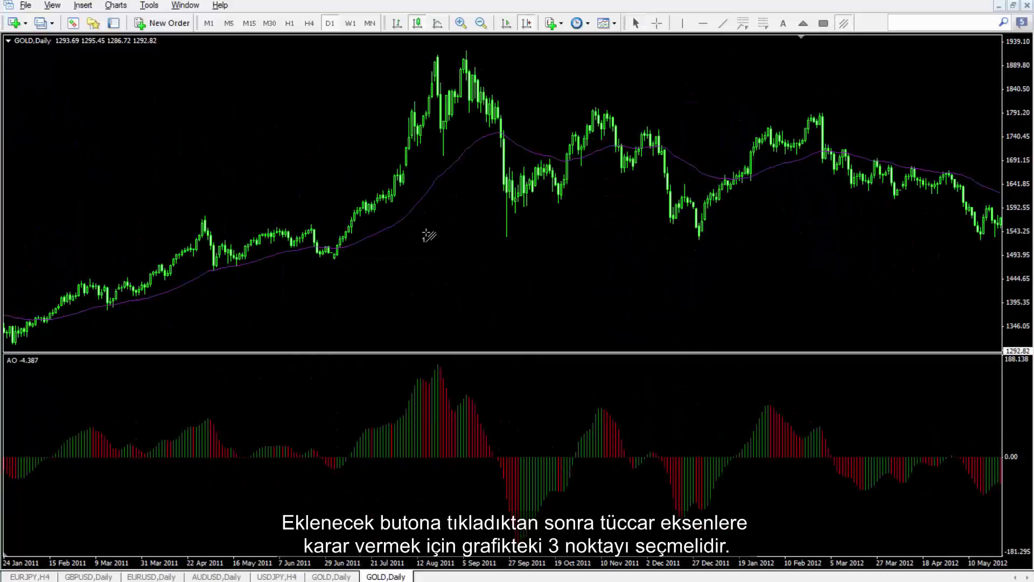
{"action": "left_click", "coordinate": [334, 257]}
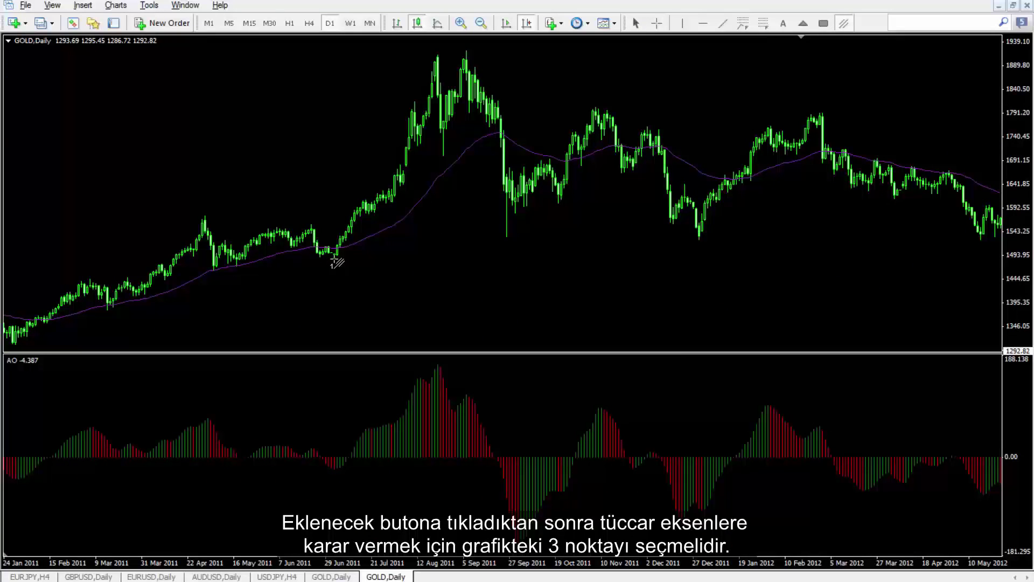
{"action": "left_click", "coordinate": [466, 54]}
{"action": "left_click", "coordinate": [507, 235]}
Compress the price scale and enlarge the price pane above the AO panel to show the whole pitchfork
{"action": "left_click_drag", "start_coordinate": [1019, 124], "coordinate": [1018, 162]}
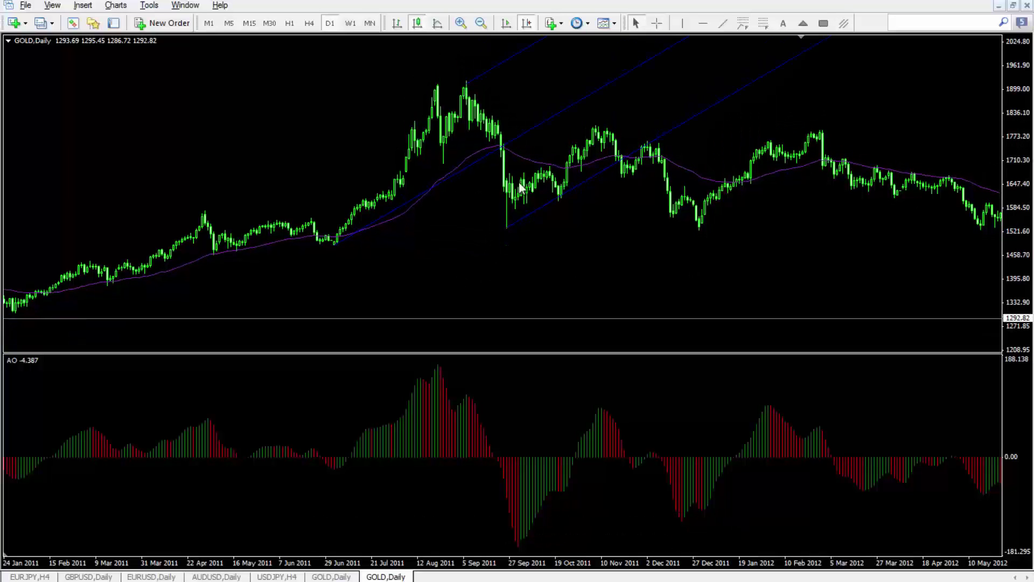
{"action": "double_click", "coordinate": [506, 227]}
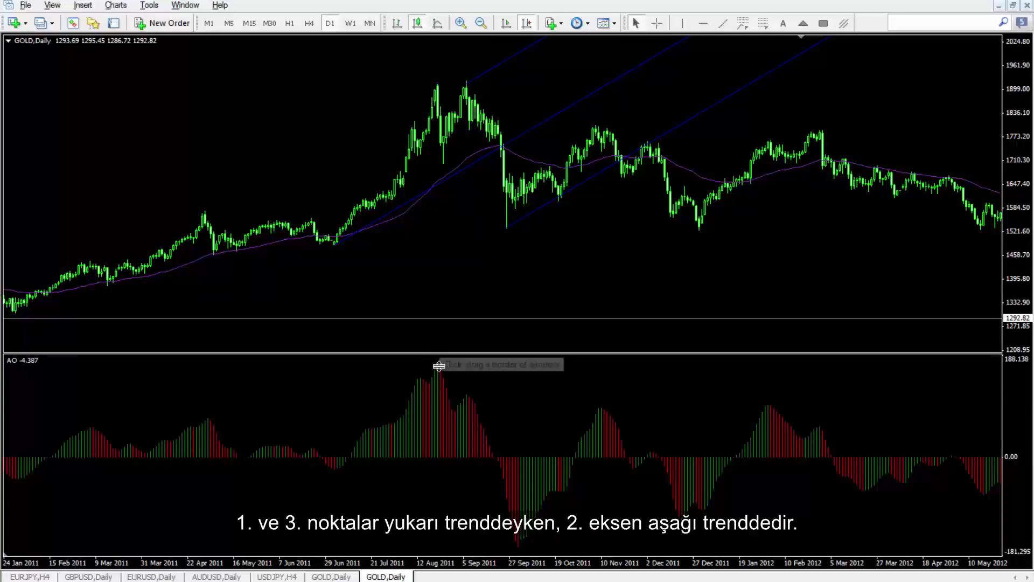
{"action": "left_click_drag", "start_coordinate": [436, 355], "coordinate": [438, 441]}
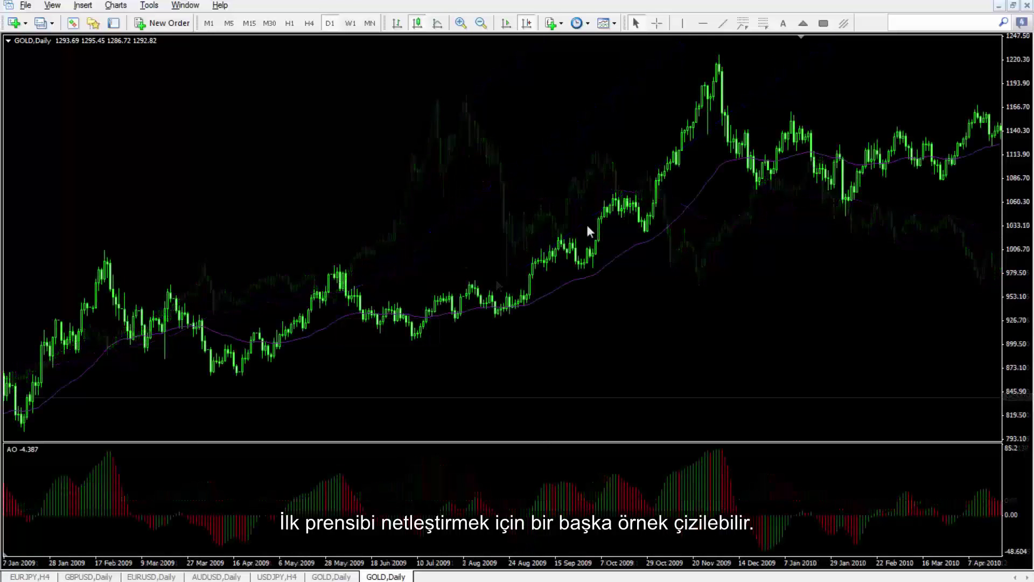
Draw a second pitchfork from the November 2009 high through the next low to the January 2010 high
{"action": "left_click", "coordinate": [844, 24]}
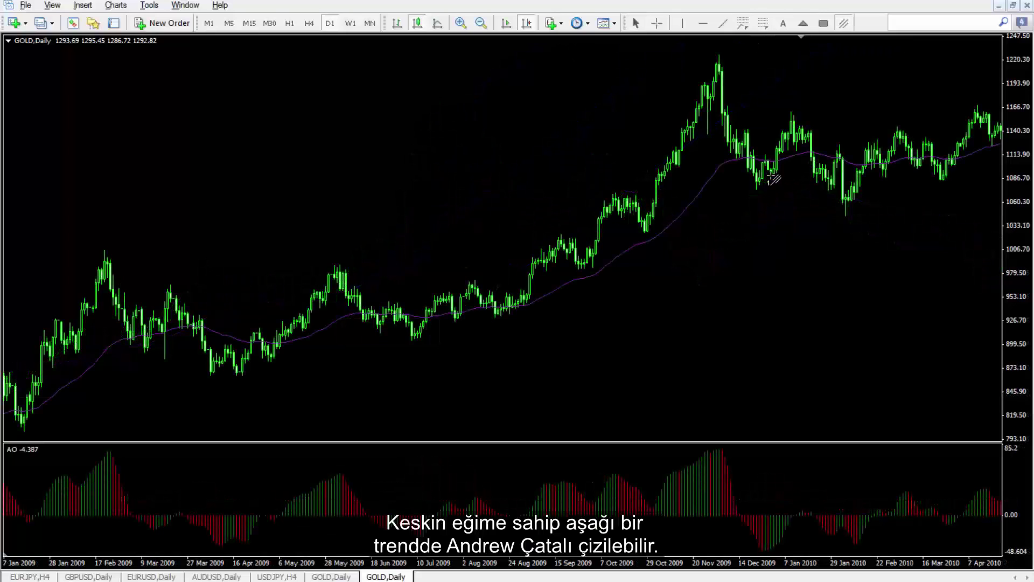
{"action": "left_click", "coordinate": [720, 53]}
{"action": "left_click", "coordinate": [757, 189]}
{"action": "left_click", "coordinate": [793, 113]}
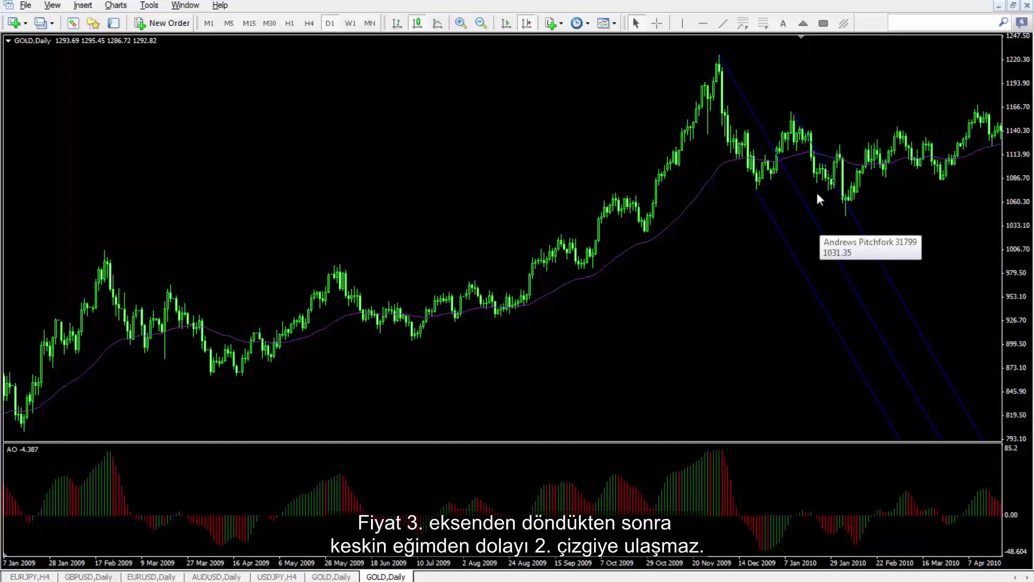
{"action": "left_click_drag", "start_coordinate": [810, 183], "coordinate": [720, 231]}
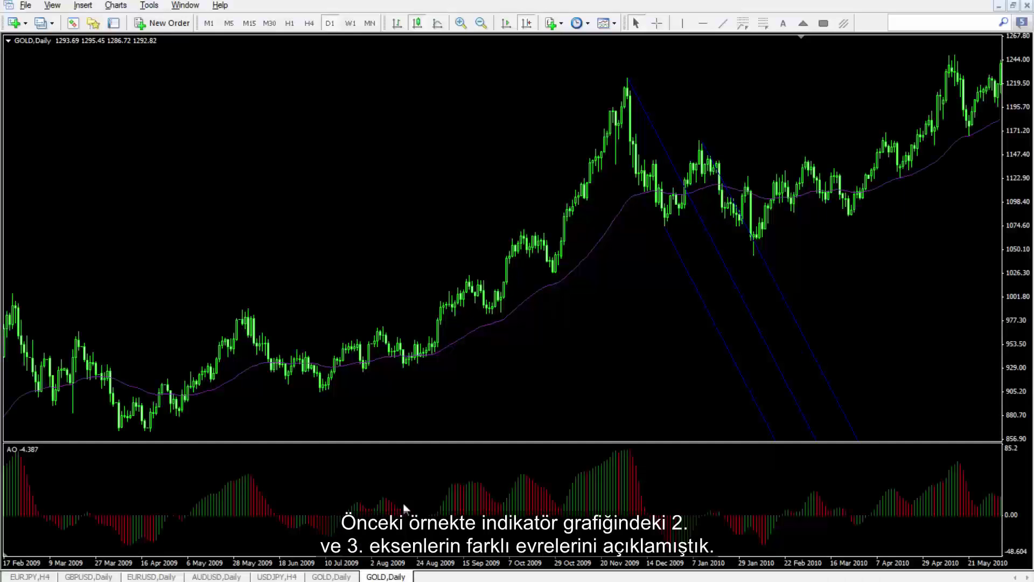
{"action": "scroll", "coordinate": [509, 296], "scroll_direction": "down", "scroll_amount": 10}
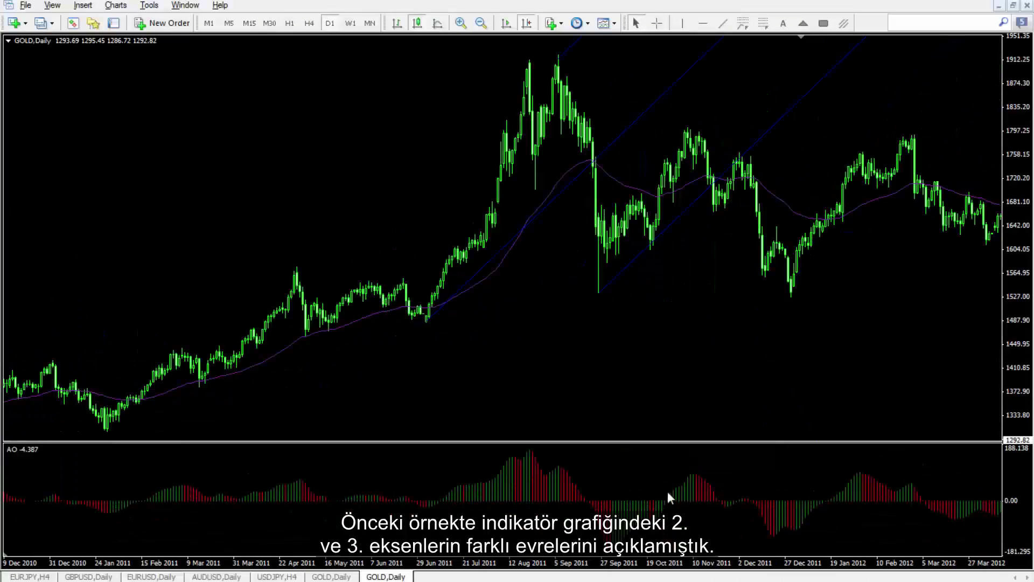
Place red vertical lines on the early-October 2011 low and the September drop pivot bar
{"action": "middle_click", "coordinate": [700, 348]}
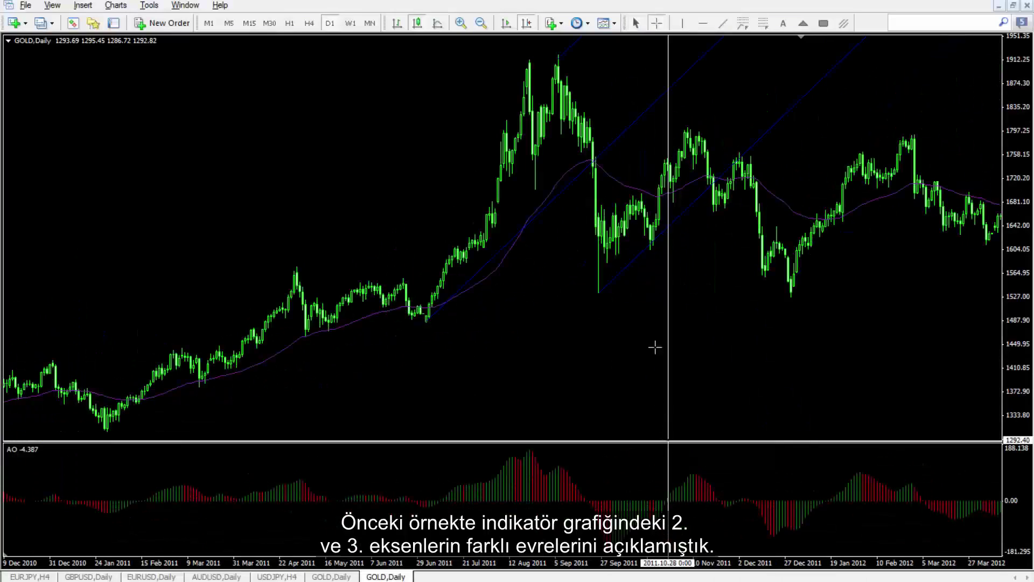
{"action": "left_click", "coordinate": [682, 23]}
{"action": "left_click", "coordinate": [654, 180]}
{"action": "left_click", "coordinate": [682, 23]}
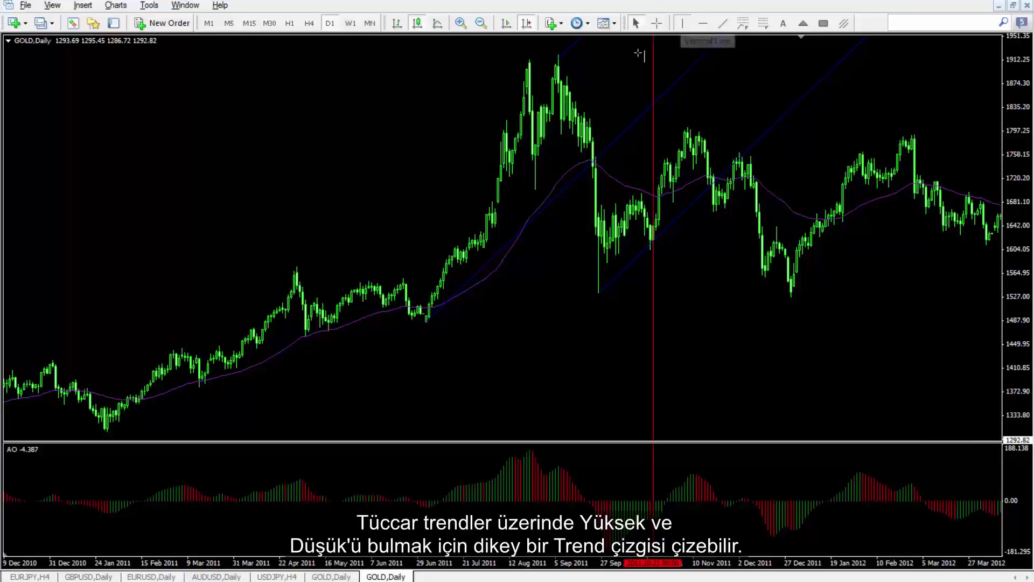
{"action": "left_click", "coordinate": [606, 76]}
{"action": "left_click_drag", "start_coordinate": [604, 77], "coordinate": [590, 84]}
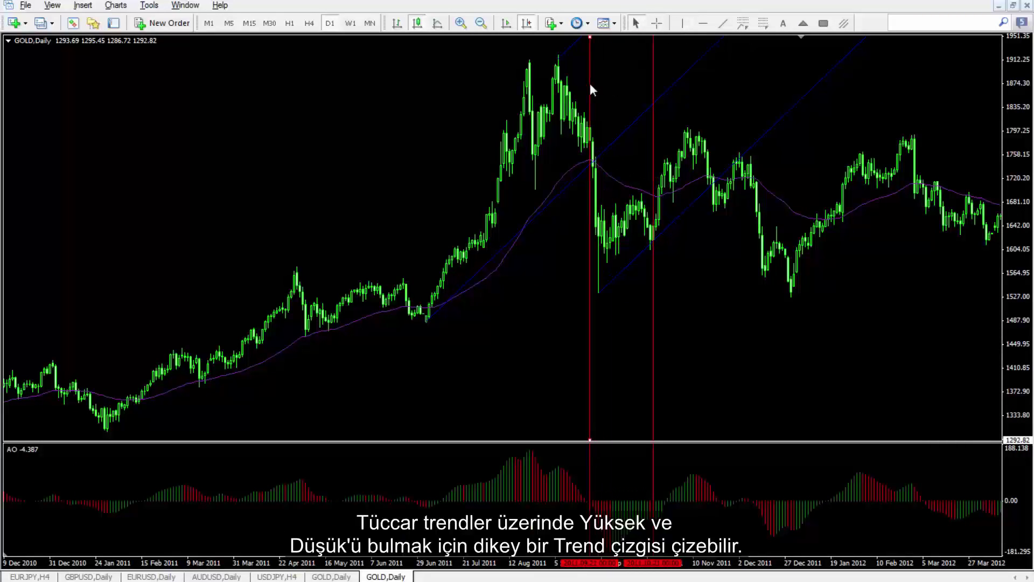
Shift the chart and measure from the September 2011 low with the crosshair
{"action": "left_click_drag", "start_coordinate": [647, 46], "coordinate": [713, 46]}
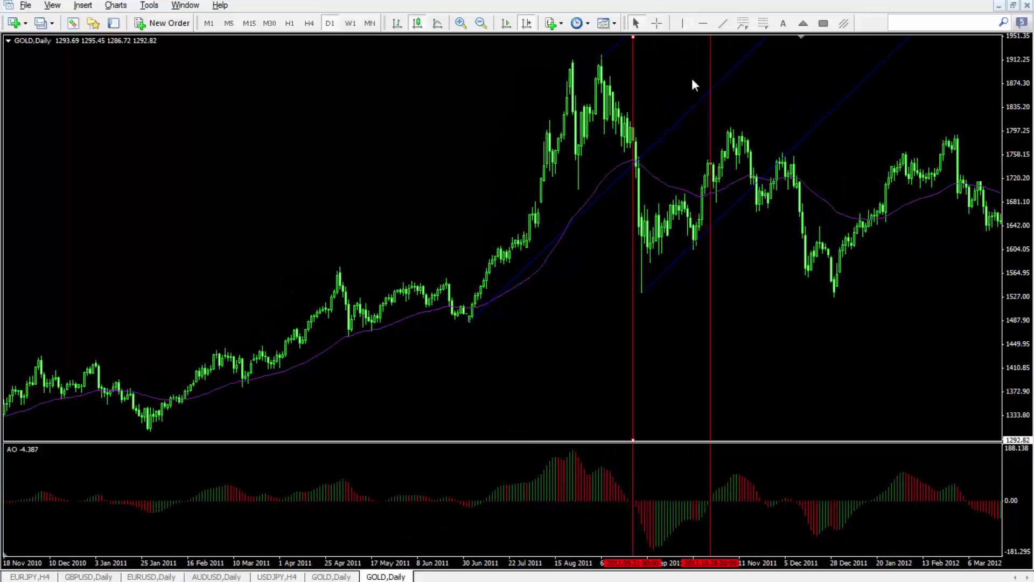
{"action": "middle_click", "coordinate": [636, 296]}
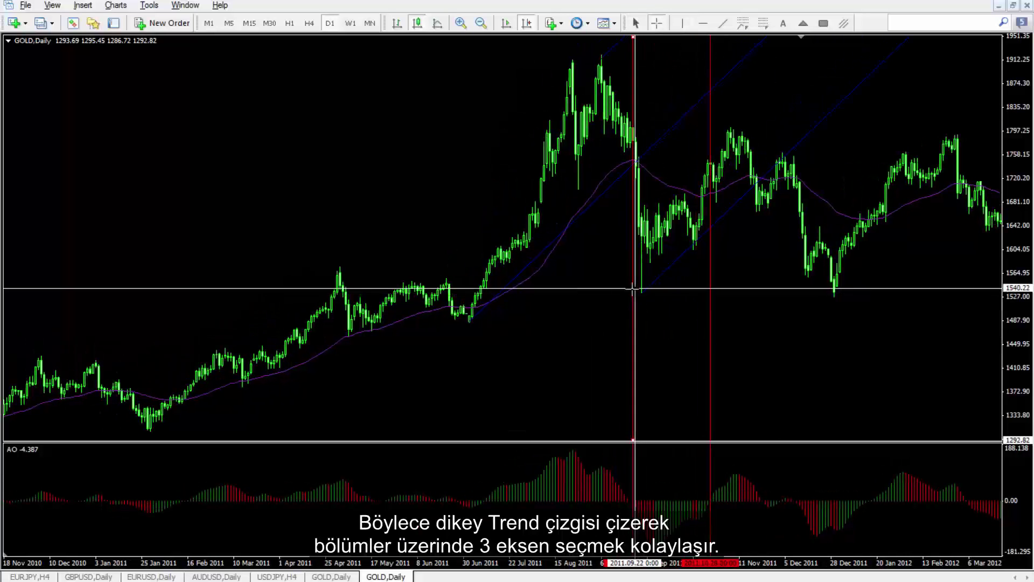
{"action": "left_click_drag", "start_coordinate": [644, 291], "coordinate": [512, 503]}
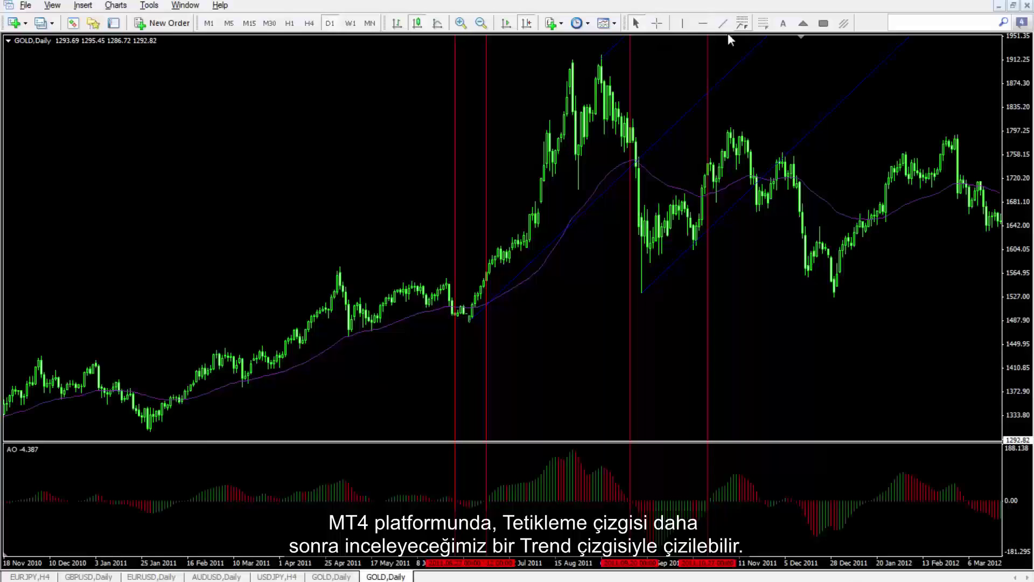
Draw a red trigger line rightward from the June 2011 low toward March 2012
{"action": "left_click", "coordinate": [723, 23]}
{"action": "left_click_drag", "start_coordinate": [465, 322], "coordinate": [994, 231]}
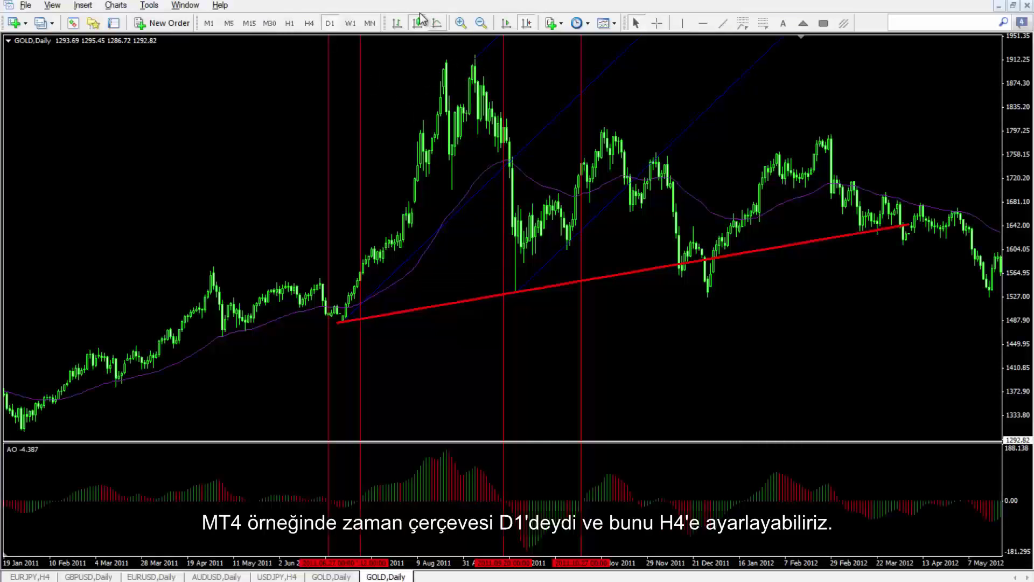
{"action": "left_click", "coordinate": [309, 23]}
Nudge the 4-hour pitchfork's top anchor slightly higher, then zoom out to a wider range
{"action": "scroll", "coordinate": [431, 154], "scroll_direction": "up", "scroll_amount": 15}
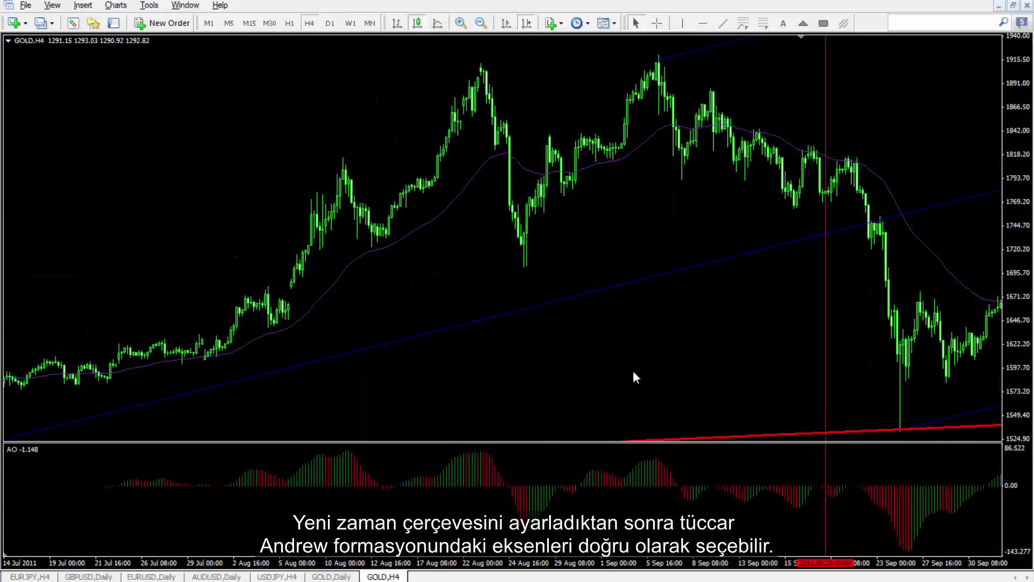
{"action": "scroll", "coordinate": [766, 436], "scroll_direction": "down", "scroll_amount": 3}
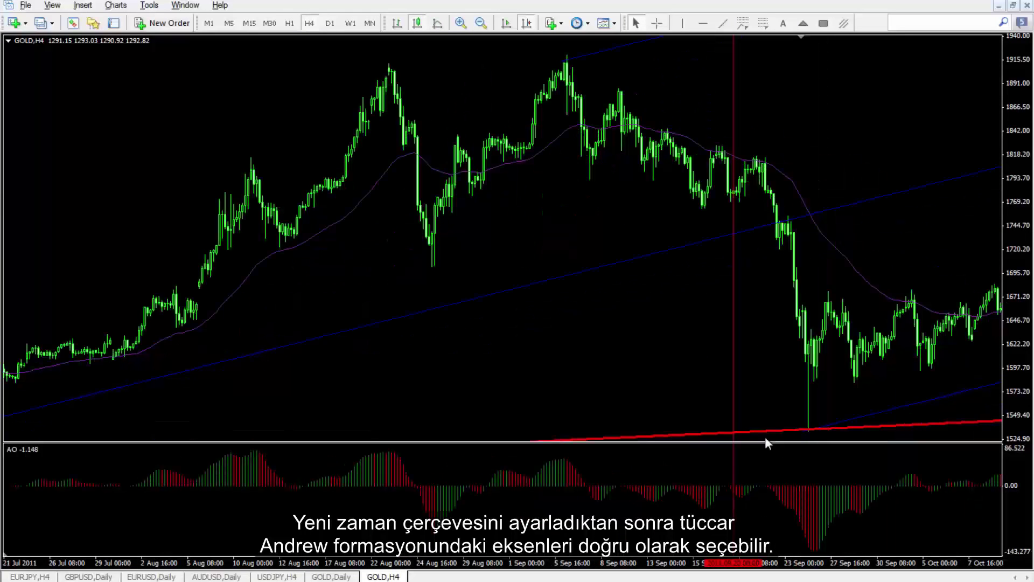
{"action": "double_click", "coordinate": [809, 431]}
{"action": "left_click_drag", "start_coordinate": [563, 62], "coordinate": [567, 55]}
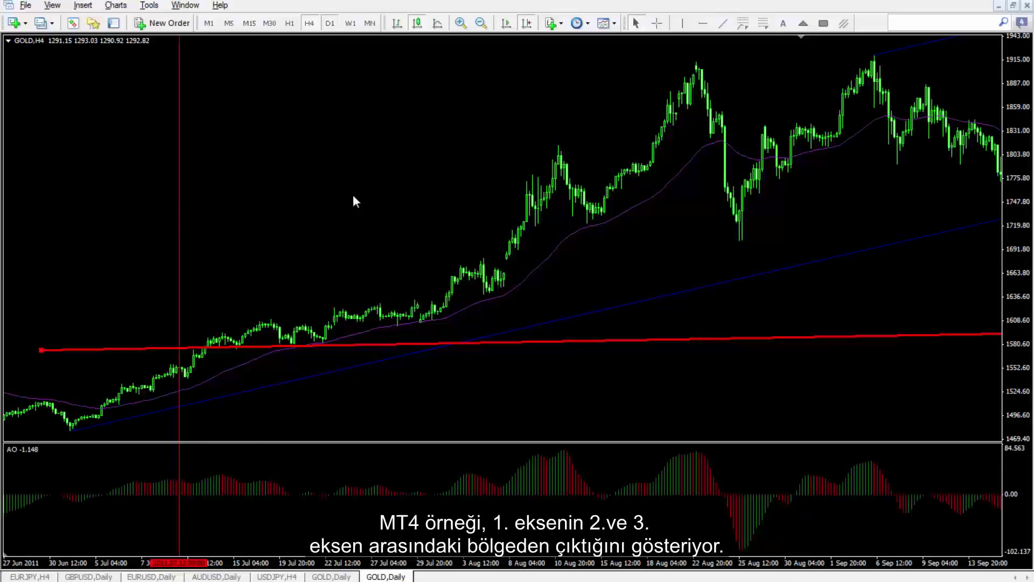
{"action": "key", "text": "minus"}
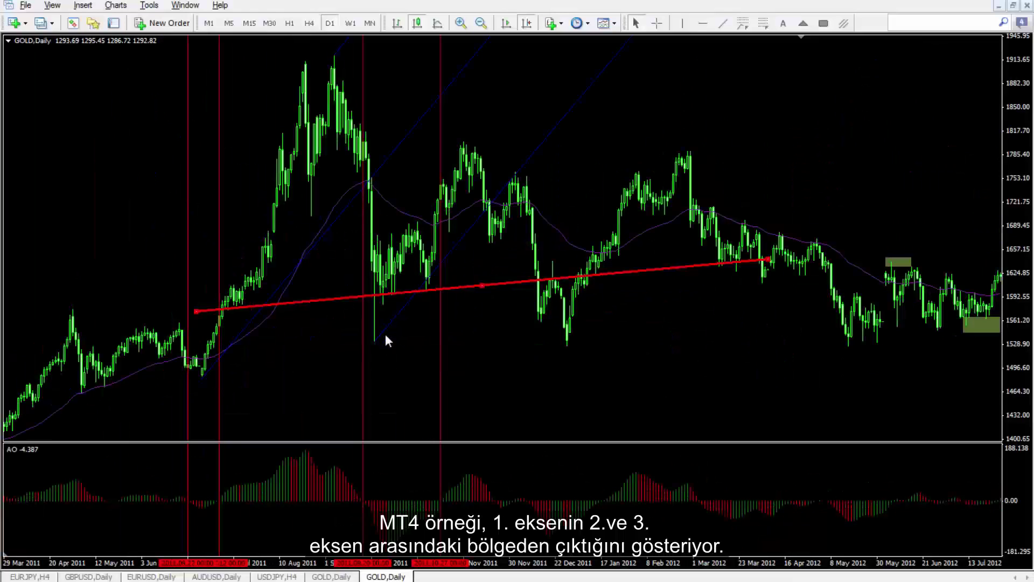
Delete the old lines and draw a pitchfork through the November peak, December low and February peak
{"action": "key", "text": "BackSpace"}
{"action": "key", "text": "BackSpace"}
{"action": "key", "text": "BackSpace"}
{"action": "key", "text": "BackSpace"}
{"action": "key", "text": "BackSpace"}
{"action": "key", "text": "BackSpace"}
{"action": "key", "text": "BackSpace"}
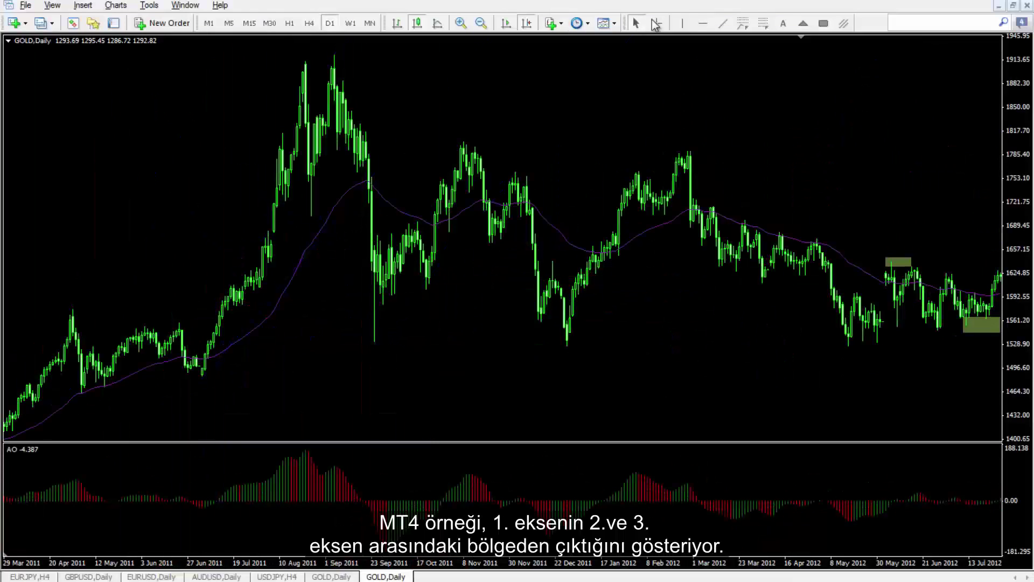
{"action": "left_click", "coordinate": [844, 23]}
{"action": "left_click", "coordinate": [464, 141]}
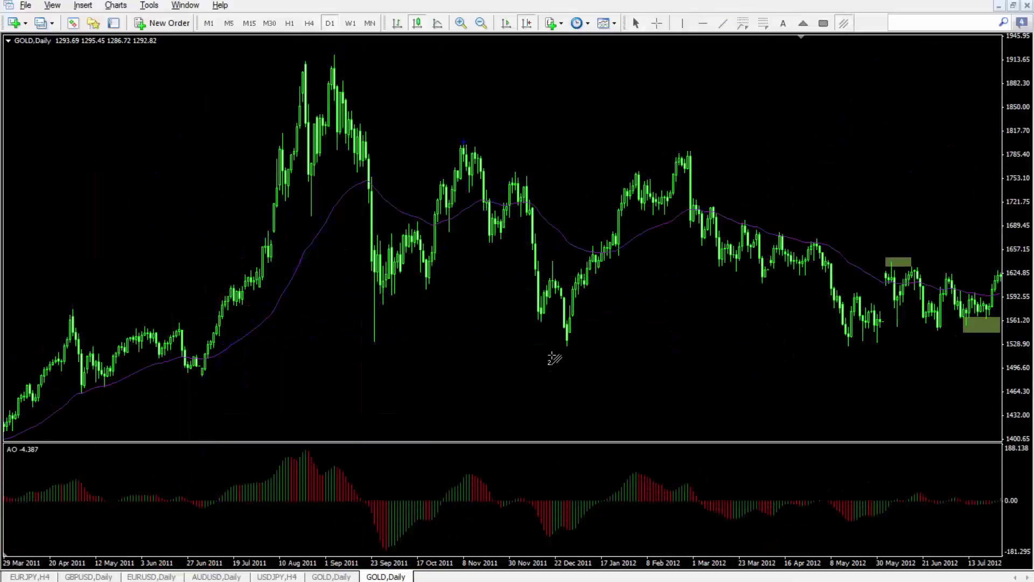
{"action": "left_click", "coordinate": [566, 343]}
{"action": "left_click", "coordinate": [690, 153]}
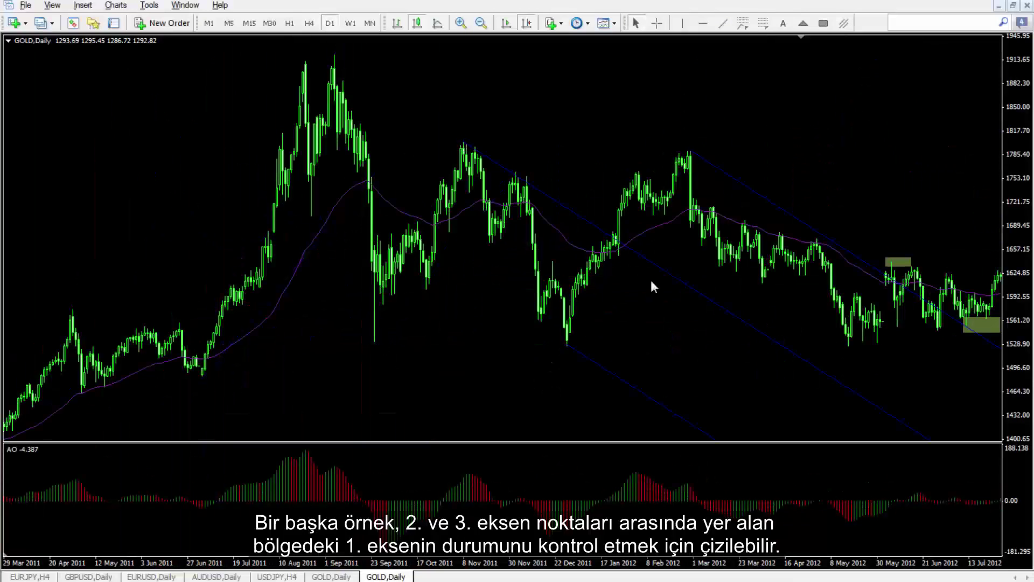
Drag the pitchfork's first anchor to the September 2011 peak, checking prices with the crosshair
{"action": "double_click", "coordinate": [470, 146]}
{"action": "left_click_drag", "start_coordinate": [470, 143], "coordinate": [577, 169]}
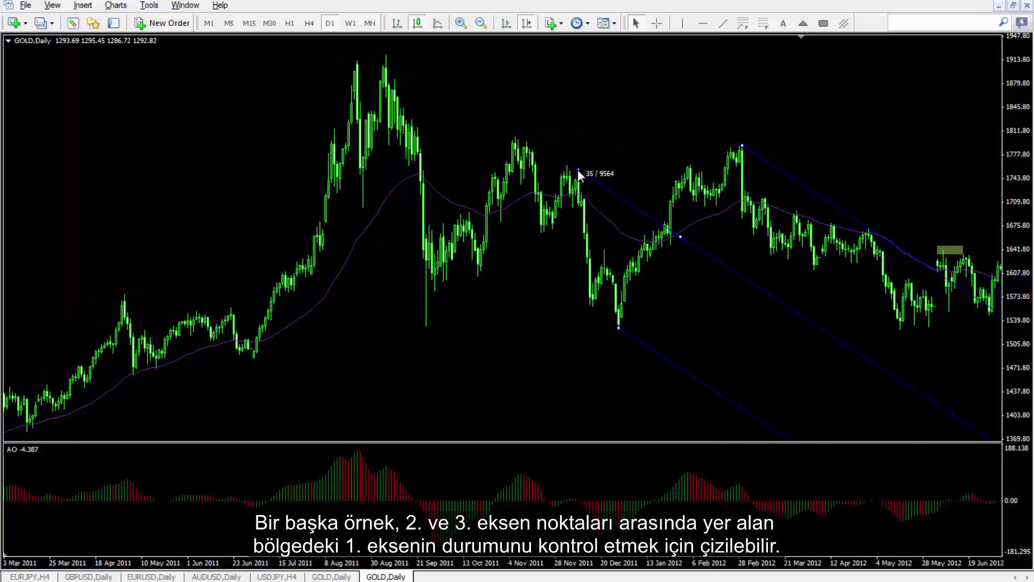
{"action": "left_click", "coordinate": [566, 500]}
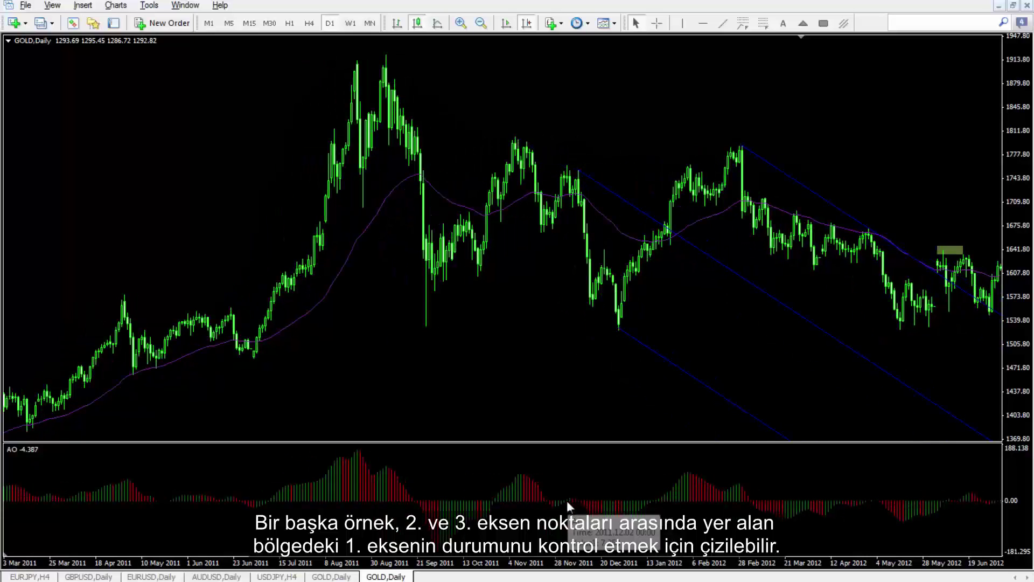
{"action": "middle_click", "coordinate": [587, 186]}
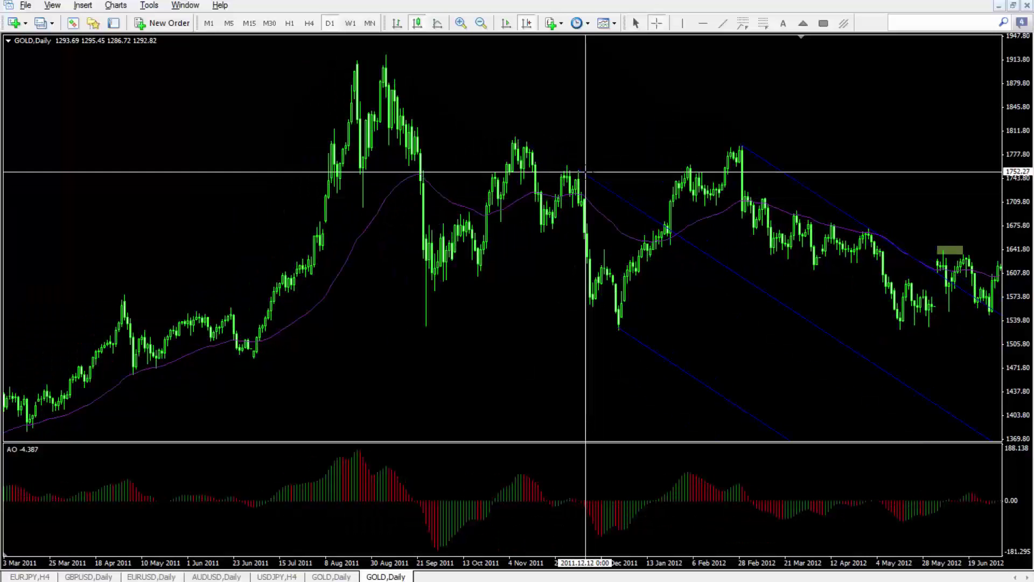
{"action": "middle_click", "coordinate": [742, 179]}
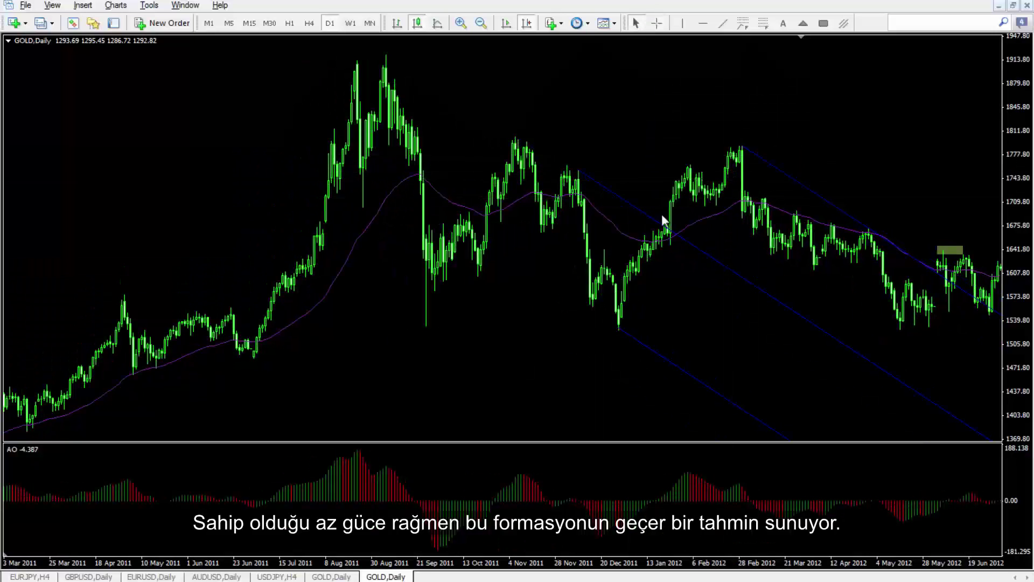
{"action": "scroll", "coordinate": [662, 214], "scroll_direction": "down", "scroll_amount": 3}
{"action": "scroll", "coordinate": [655, 235], "scroll_direction": "up", "scroll_amount": 3}
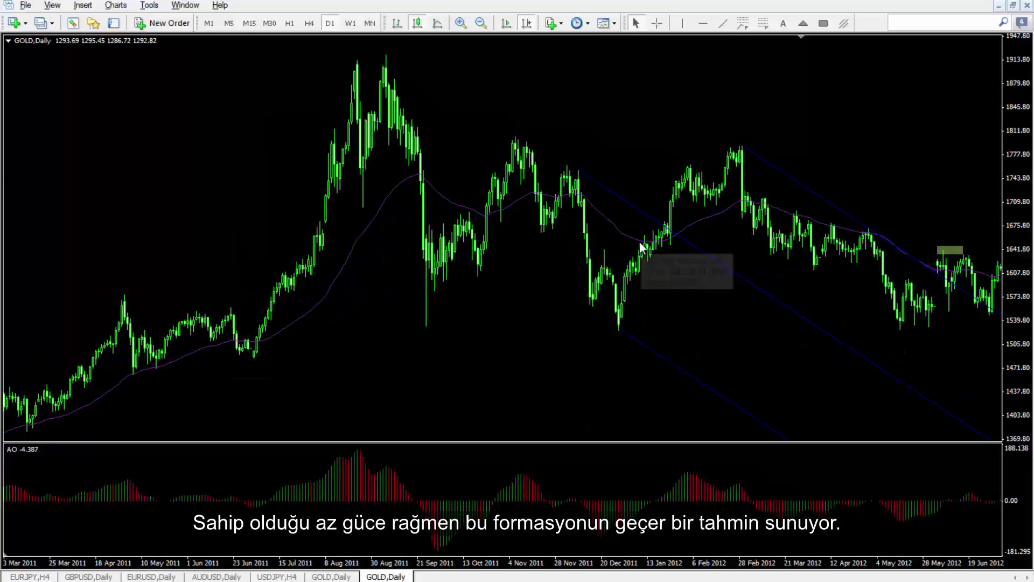
{"action": "left_click_drag", "start_coordinate": [586, 173], "coordinate": [386, 60]}
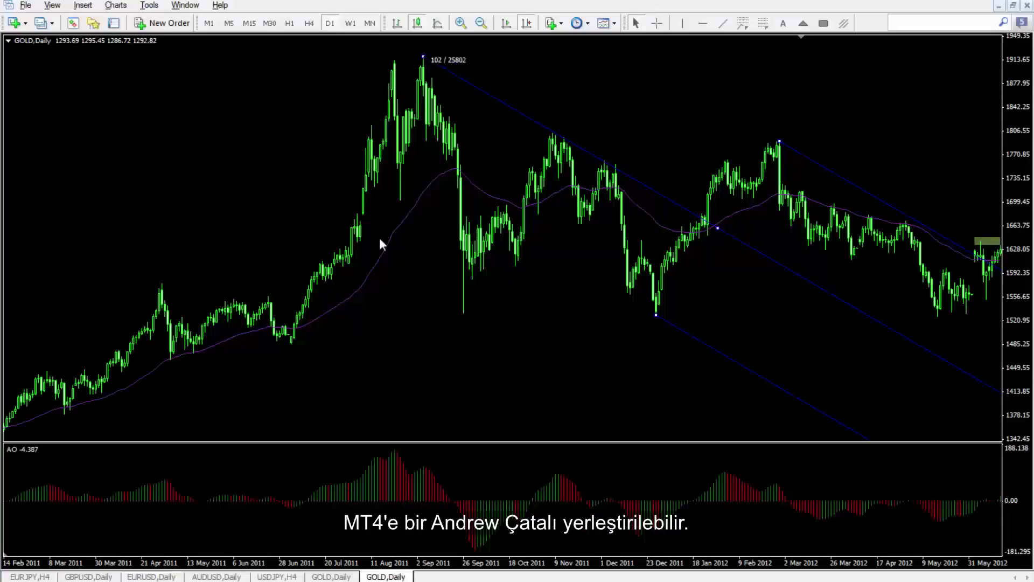
Re-anchor the pitchfork to the June 2011 low, September high and September low
{"action": "left_click_drag", "start_coordinate": [380, 238], "coordinate": [292, 342]}
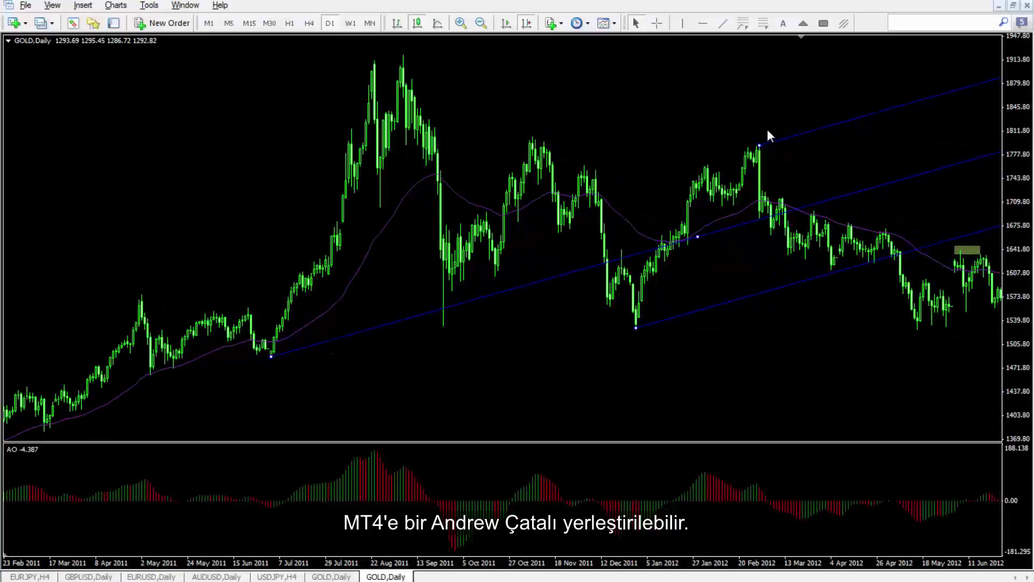
{"action": "left_click_drag", "start_coordinate": [768, 129], "coordinate": [380, 57]}
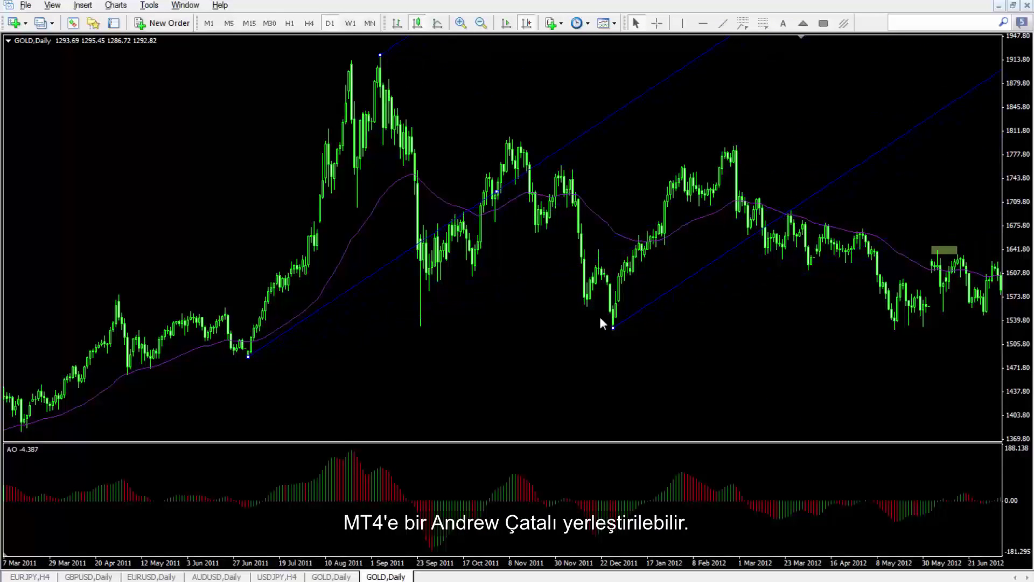
{"action": "mouse_move", "coordinate": [613, 327]}
{"action": "left_mouse_down"}
{"action": "mouse_move", "coordinate": [426, 334]}
{"action": "mouse_move", "coordinate": [420, 325]}
{"action": "left_mouse_up"}
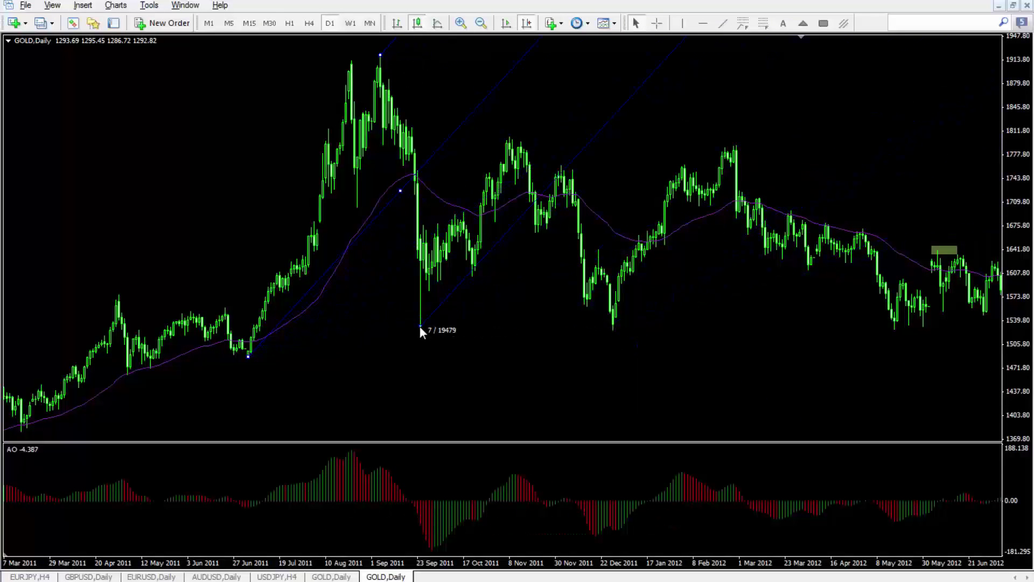
Draw a Fibonacci retracement from the September high to low and measure the 38.2 pullback
{"action": "left_click", "coordinate": [763, 23]}
{"action": "left_click_drag", "start_coordinate": [380, 61], "coordinate": [420, 325]}
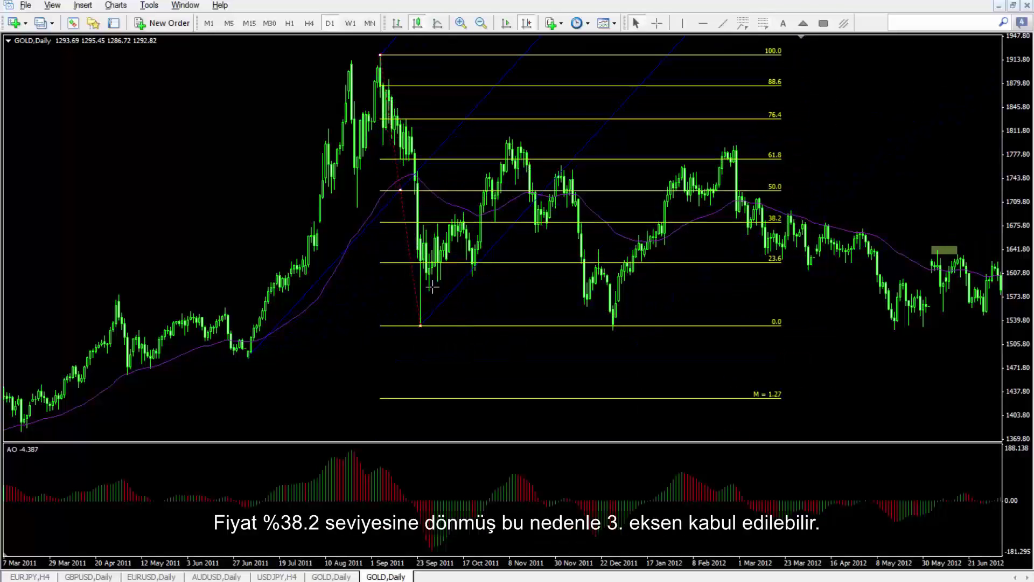
{"action": "middle_click", "coordinate": [421, 330]}
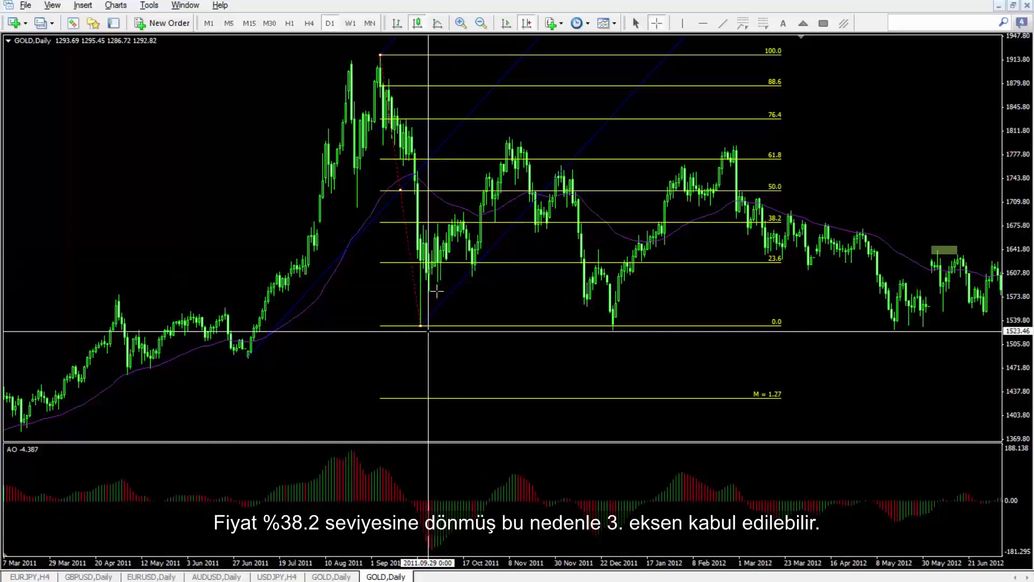
{"action": "middle_click", "coordinate": [439, 223]}
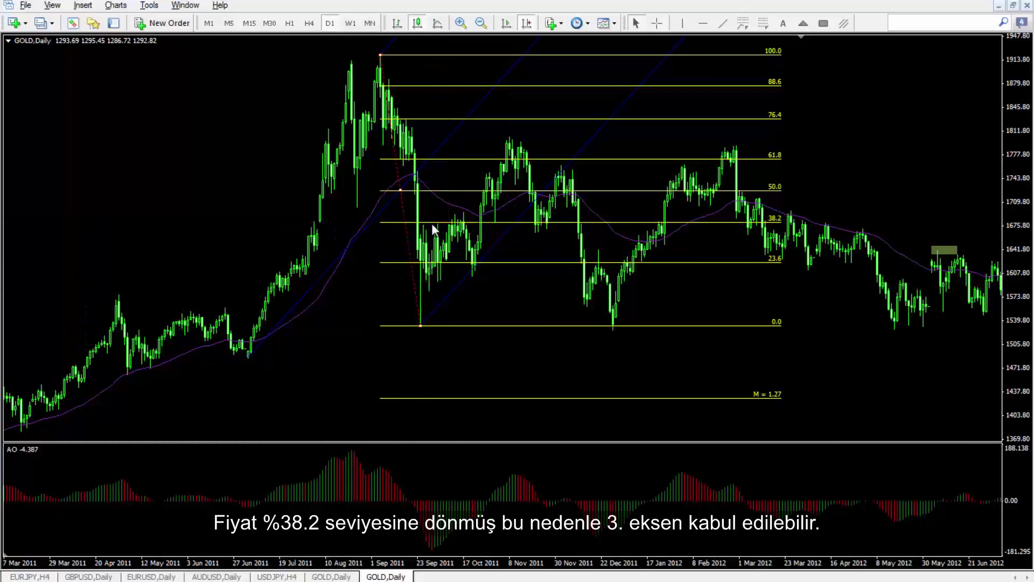
{"action": "middle_click", "coordinate": [452, 222]}
{"action": "left_click_drag", "start_coordinate": [452, 222], "coordinate": [463, 186]}
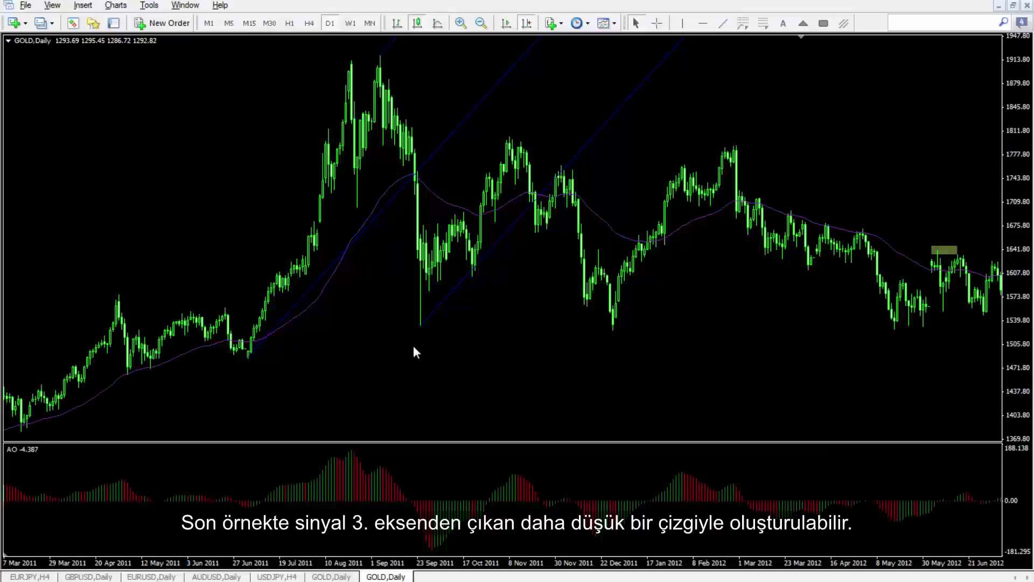
{"action": "middle_click", "coordinate": [415, 337]}
{"action": "left_click_drag", "start_coordinate": [415, 330], "coordinate": [685, 40]}
Bring the 2013–2014 decline into view and measure down from the October 2013 high
{"action": "key", "text": "Right"}
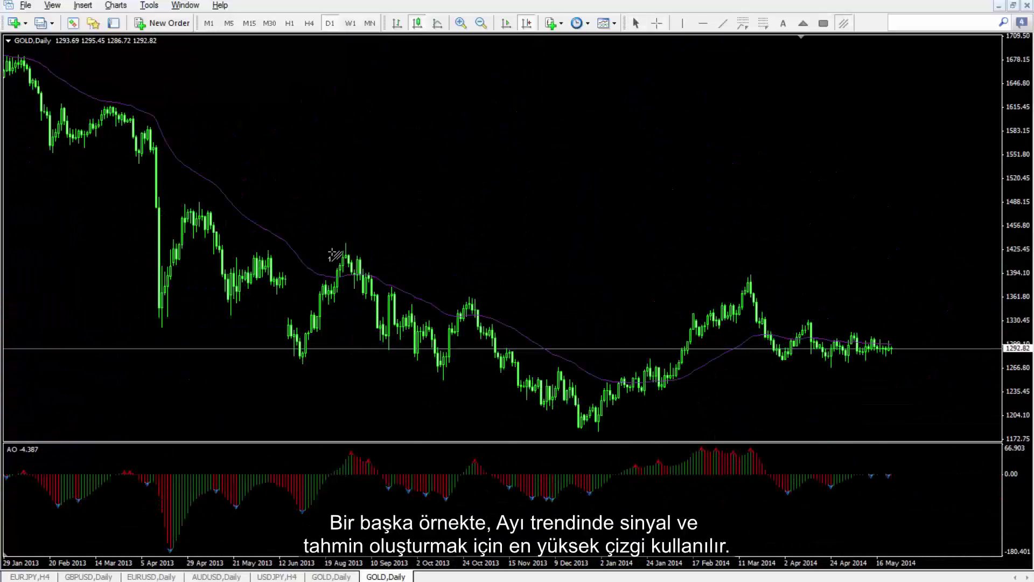
{"action": "middle_click", "coordinate": [466, 297]}
{"action": "left_click_drag", "start_coordinate": [466, 296], "coordinate": [633, 435]}
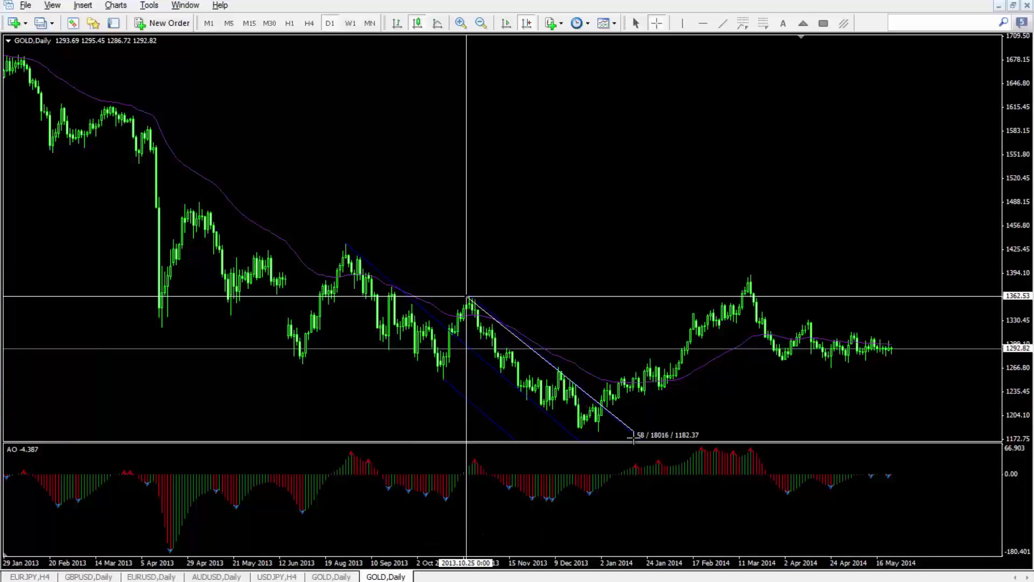